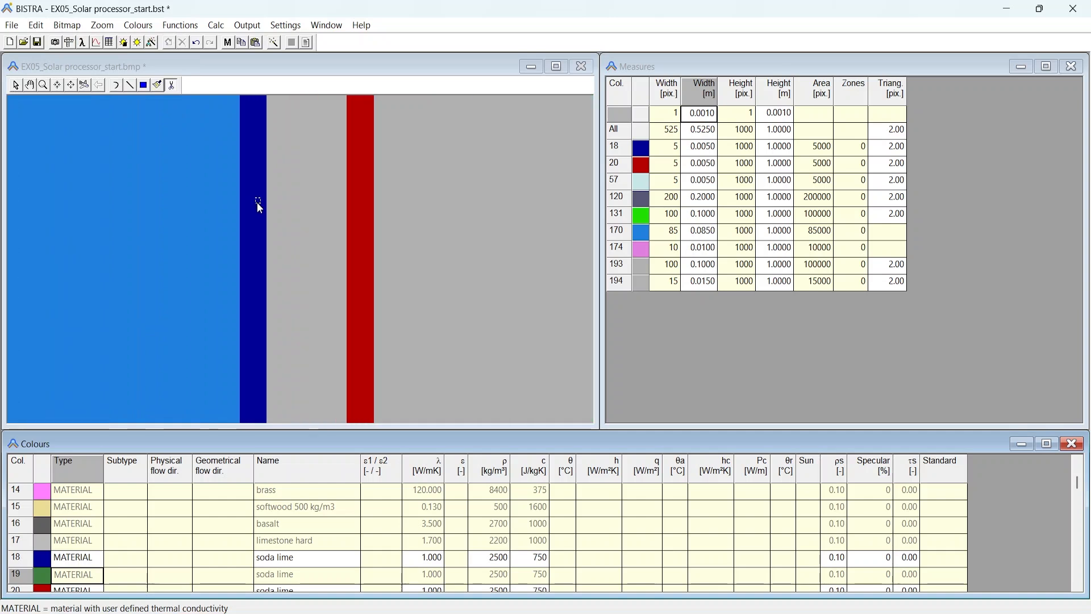
Step: Bisect the dark blue outer pane (colour 18) vertically, adding free colour 19 for its second part
left_click(255, 202)
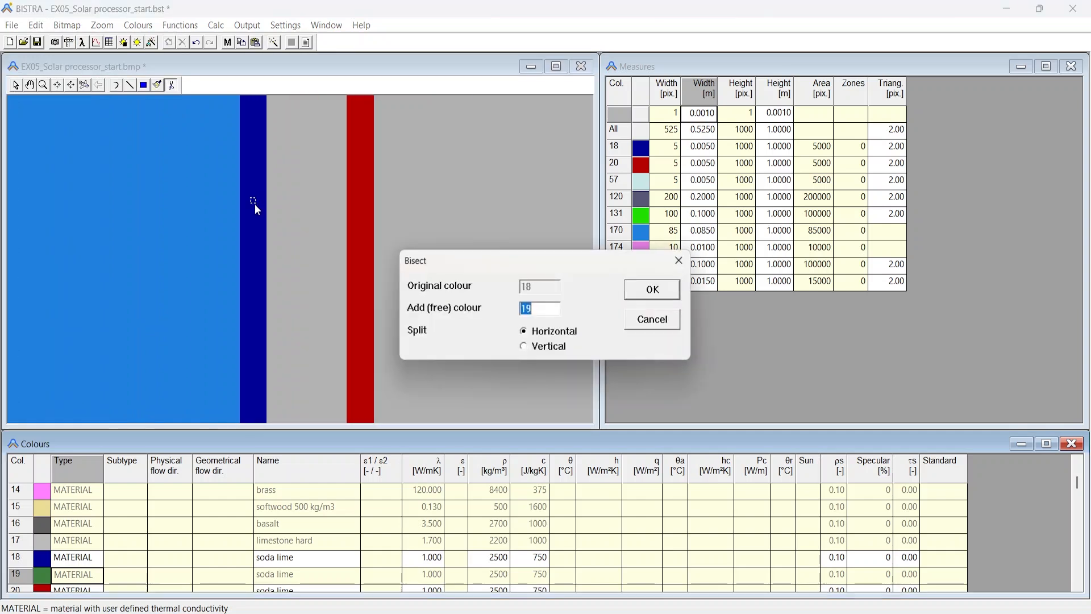
double_click(541, 310)
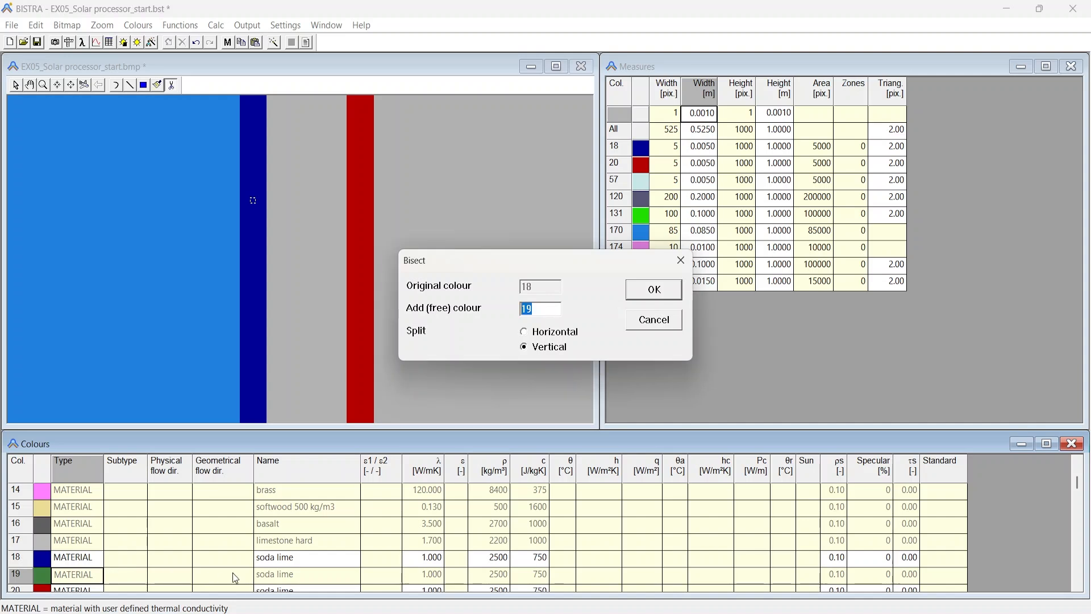
left_click(669, 294)
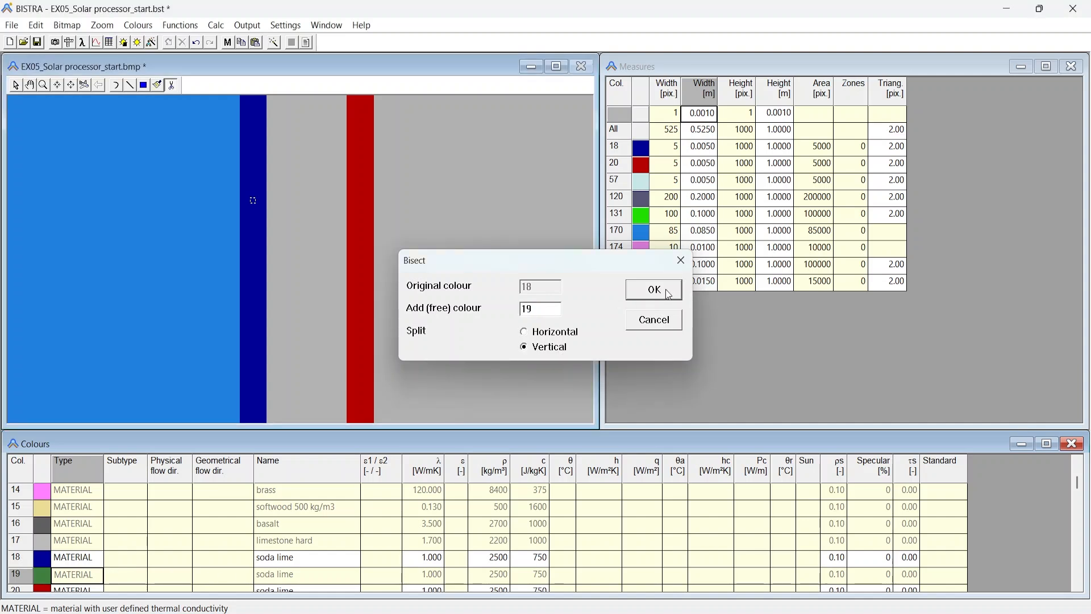
scroll(228, 210, "down", 3)
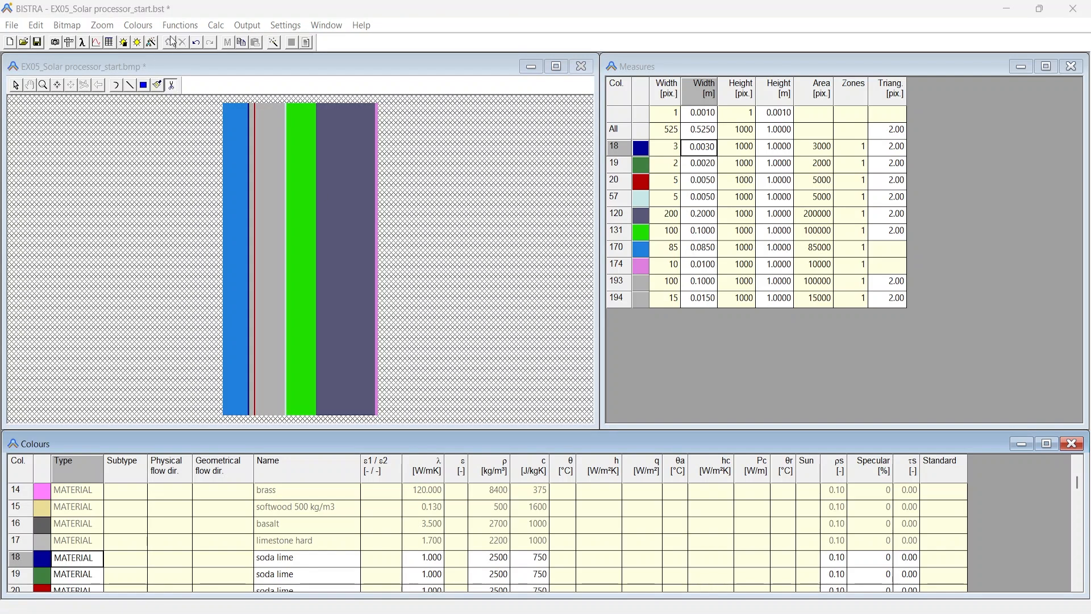
Step: List only the colours present in the bitmap and set the type of colour 194 to TRANSMAT
left_click(138, 25)
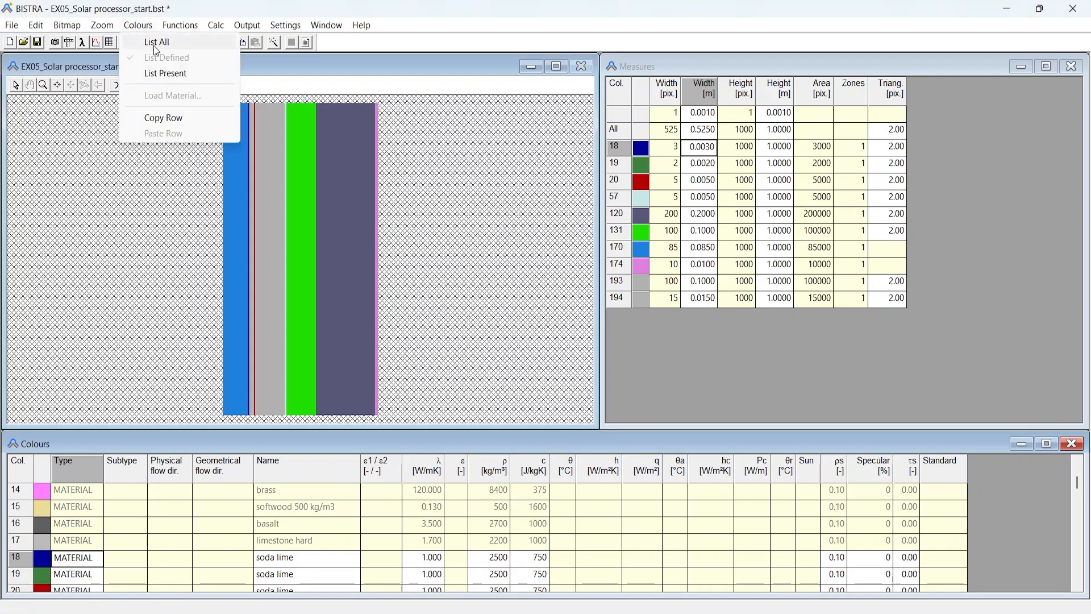
left_click(168, 76)
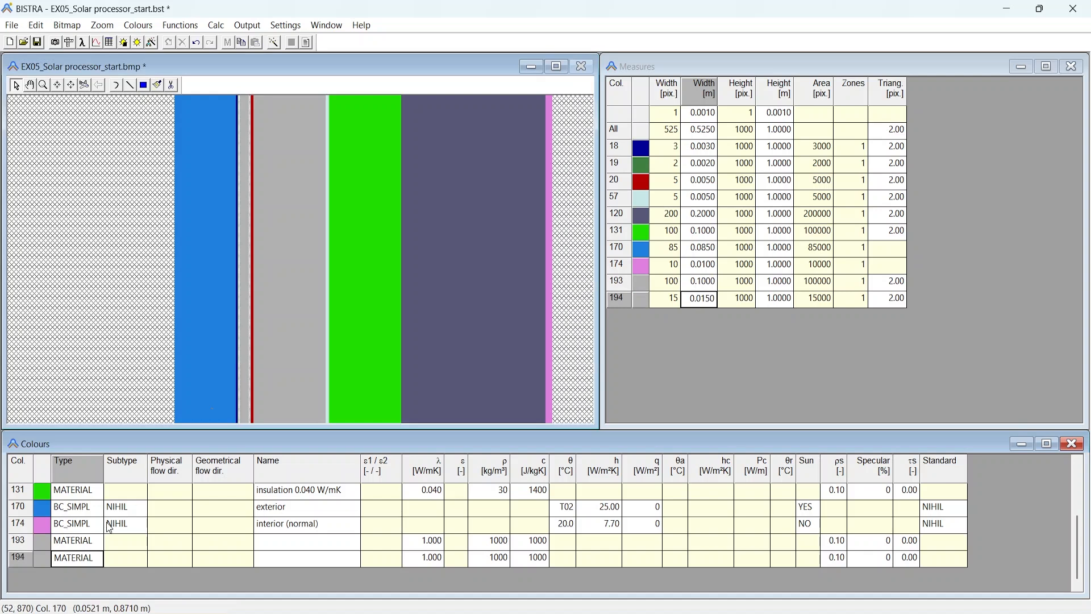
left_click(76, 558)
double_click(76, 557)
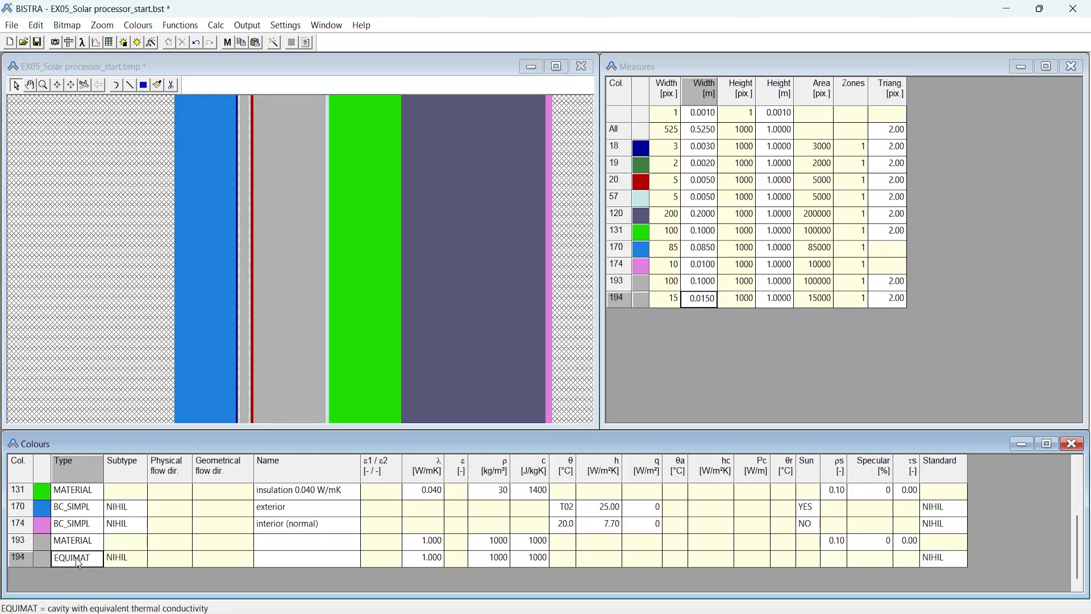
double_click(76, 558)
Step: Set the type of colour 193, the wide grey cavity, to BC_FREE
left_click(300, 348)
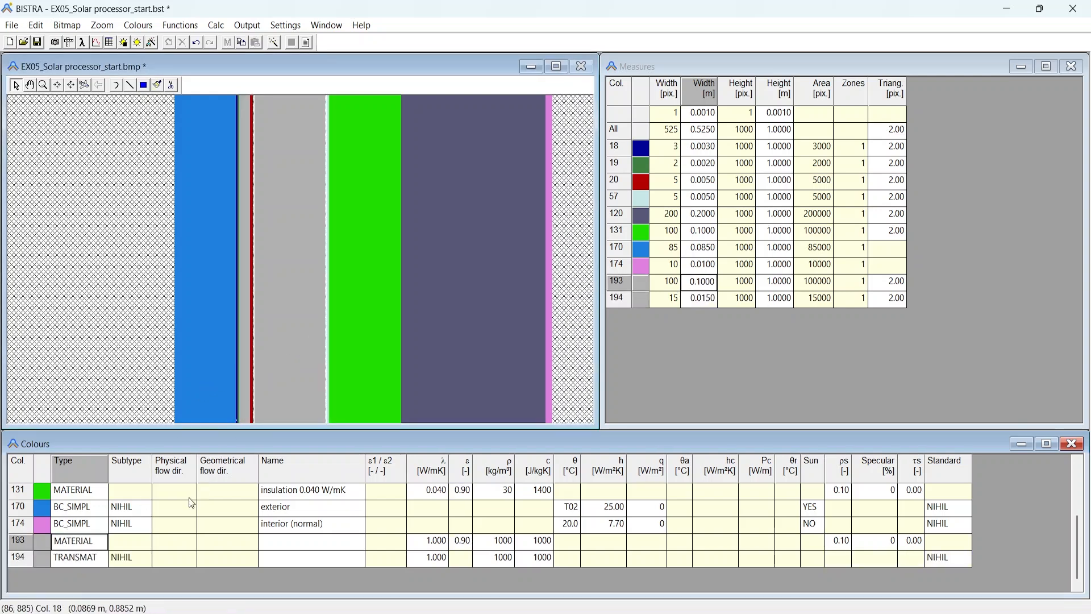
double_click(70, 548)
double_click(70, 549)
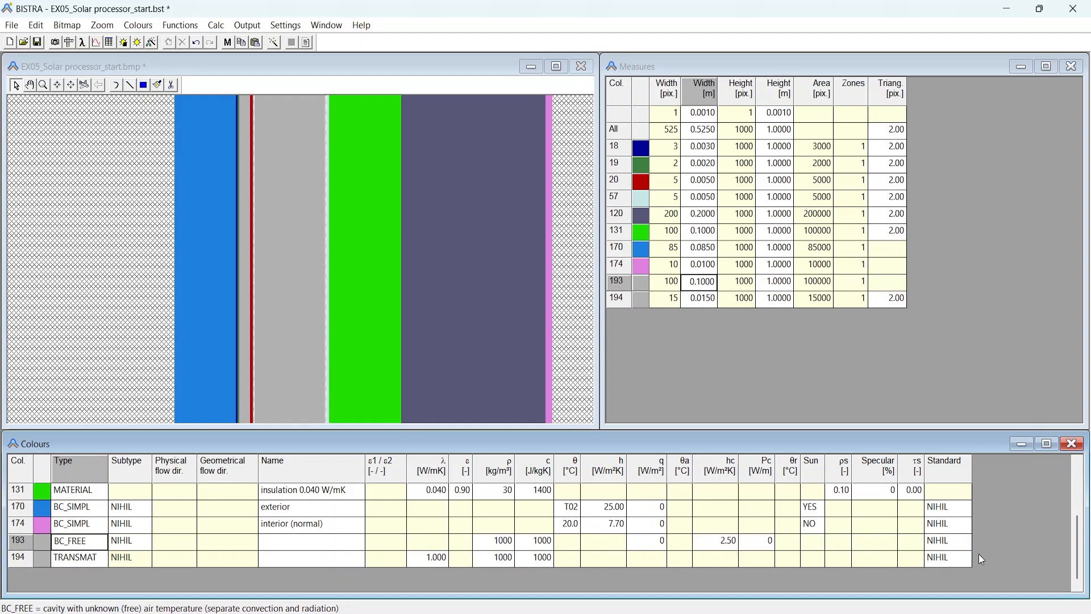
Step: Set the standard of both cavity colours, 193 and 194, to EN6946
scroll(939, 555, "up", 1)
double_click(942, 561)
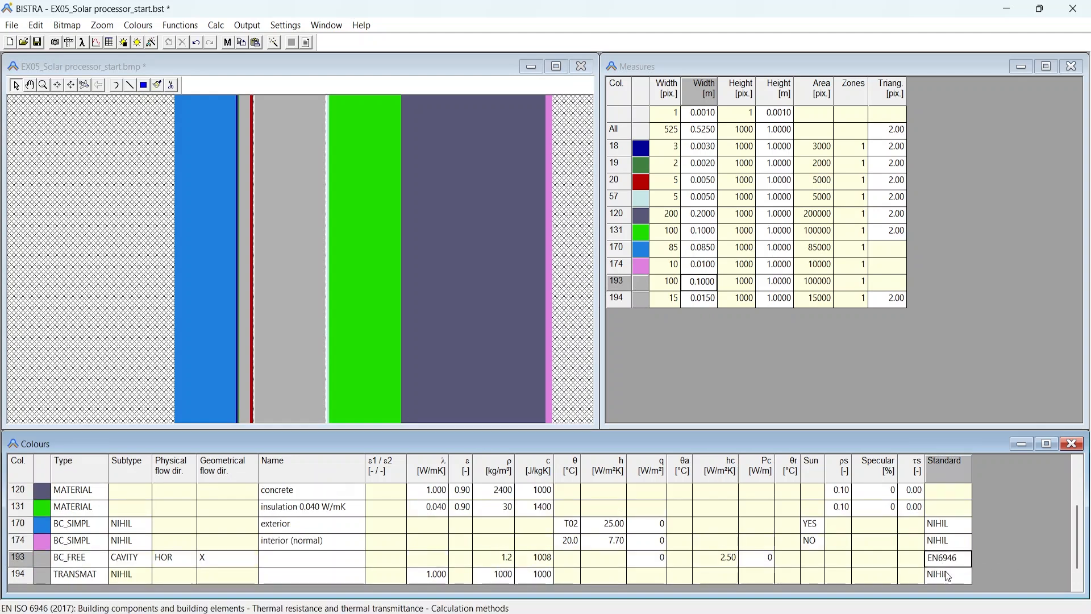
left_click(948, 577)
double_click(948, 577)
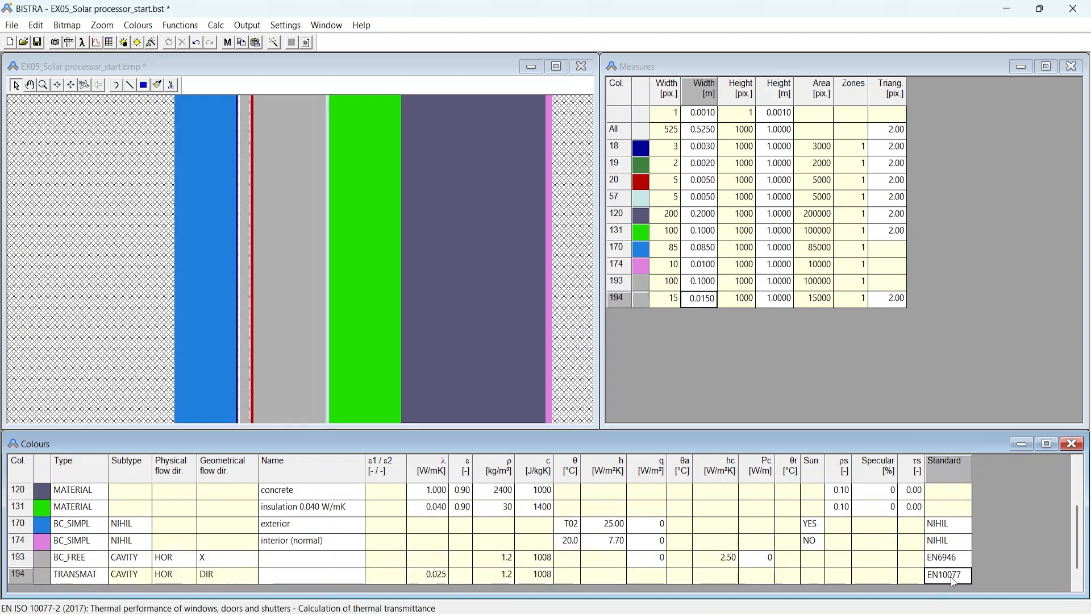
double_click(950, 577)
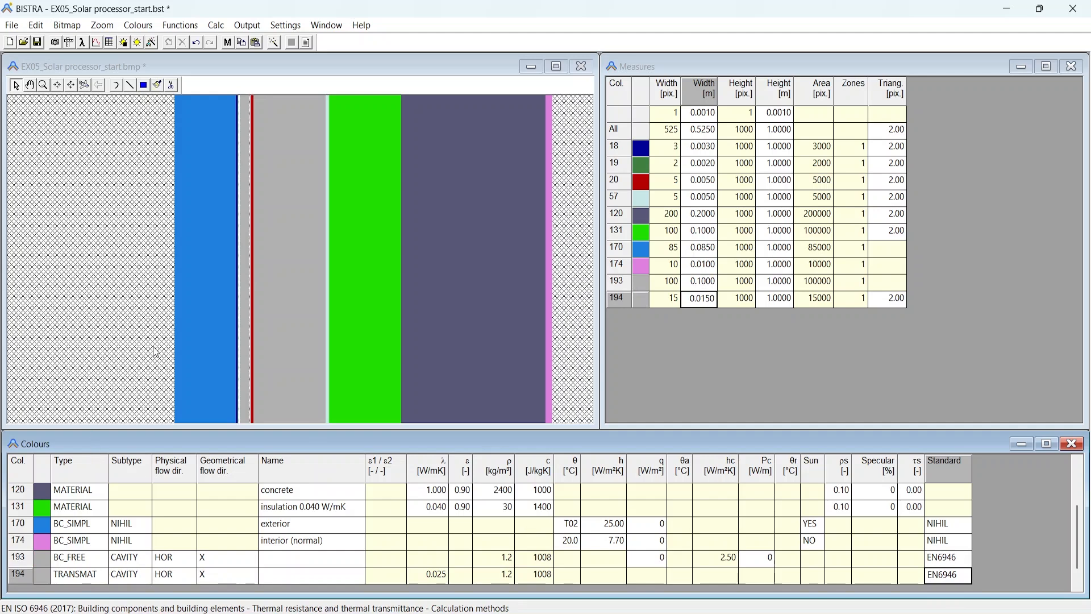
scroll(494, 529, "up", 2)
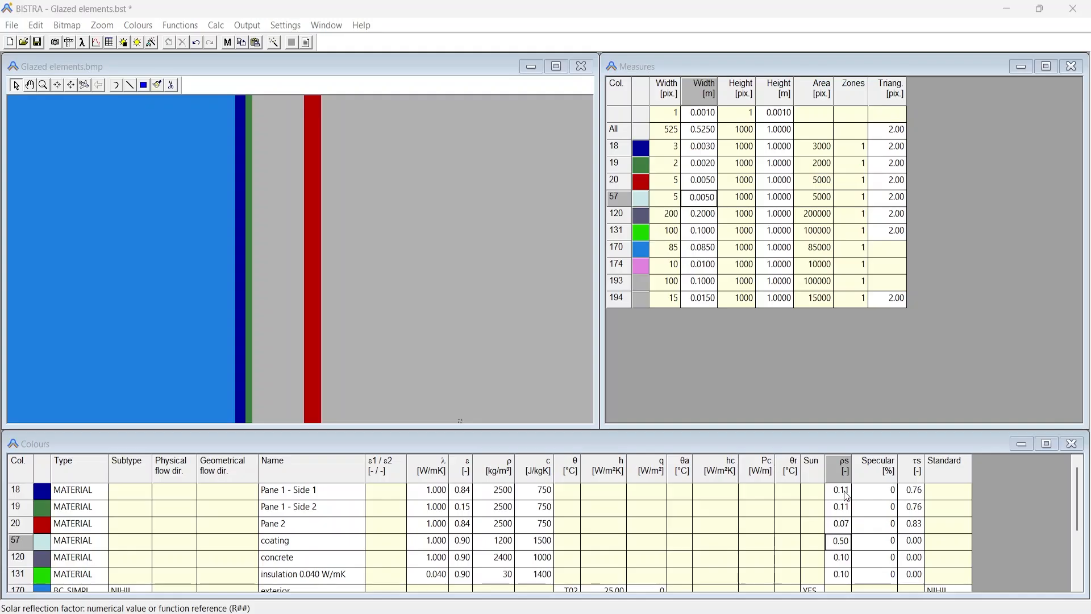
Step: Select the solar reflection factor of Pane 1 - Side 1 and view the function graph
left_click(847, 496)
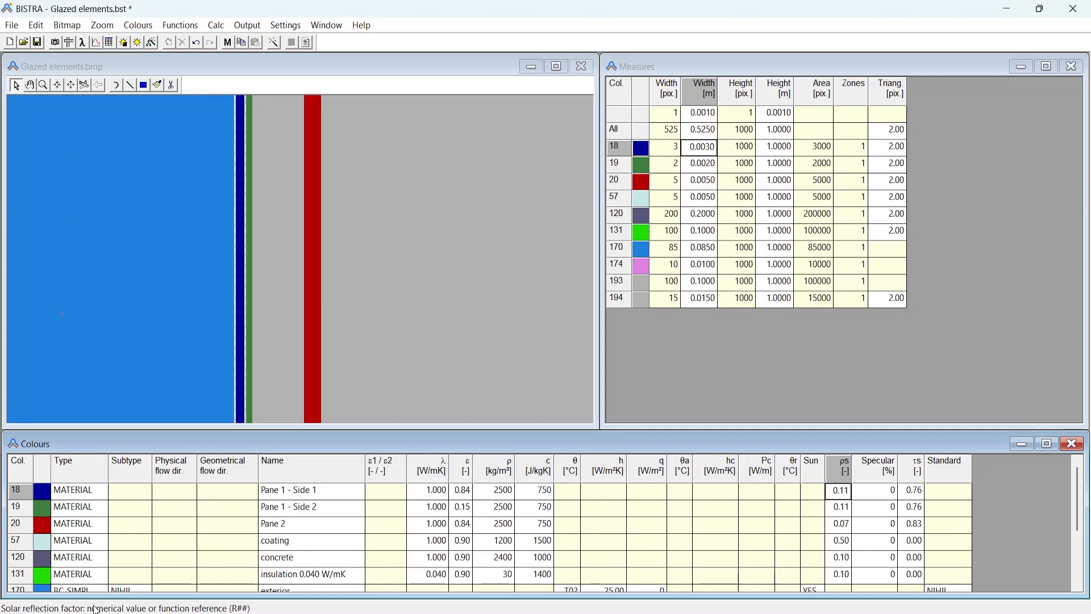
left_click(97, 44)
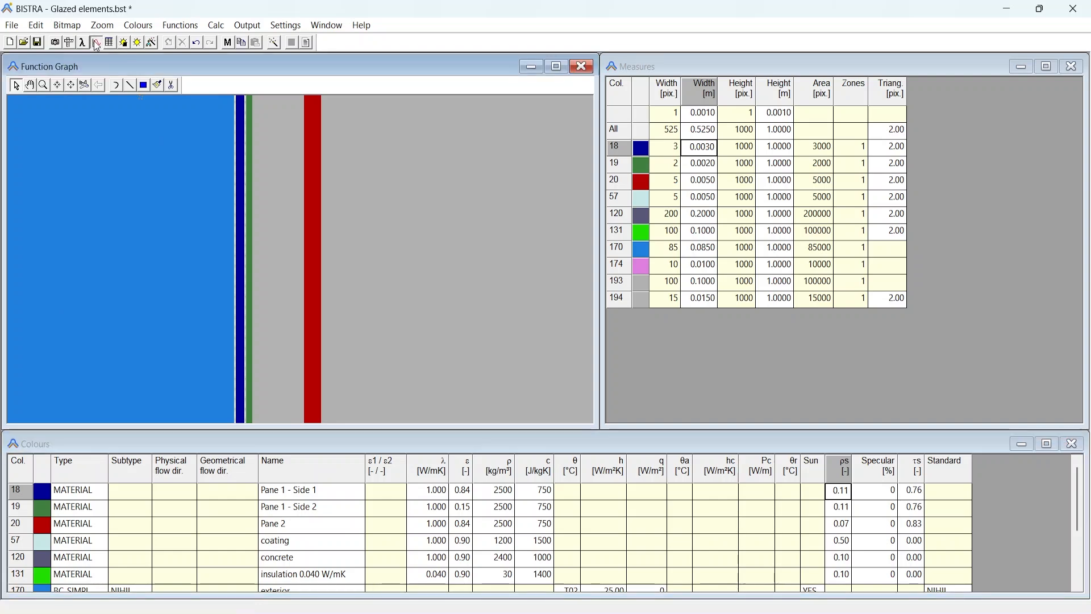
left_click(1060, 64)
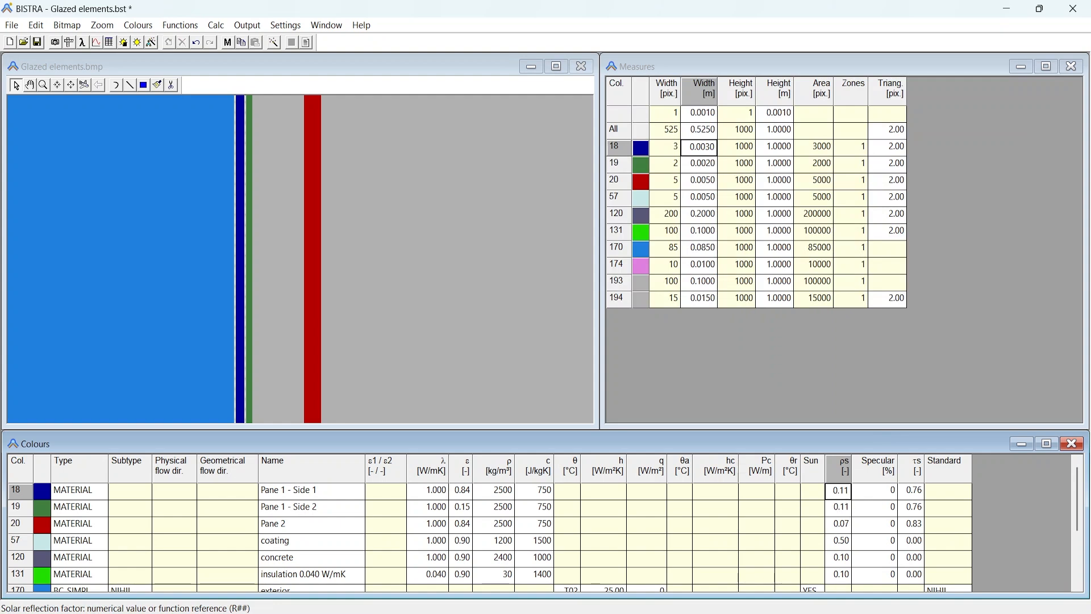
Step: Examine the two layers of pane 1 and their shared boundary in the bitmap
scroll(245, 291, "up", 3)
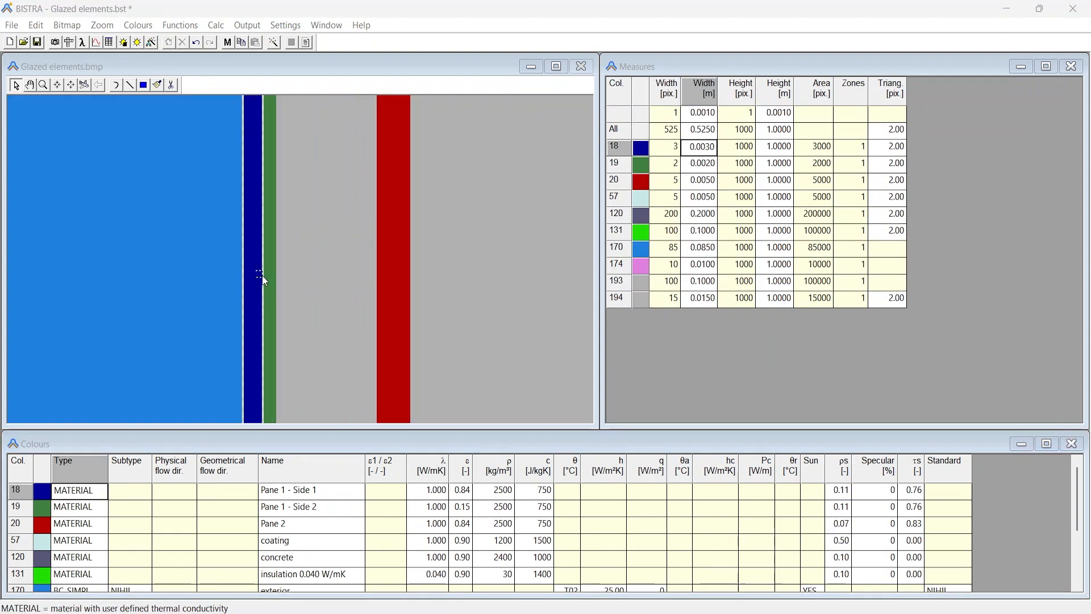
scroll(259, 288, "down", 3)
scroll(261, 288, "up", 4)
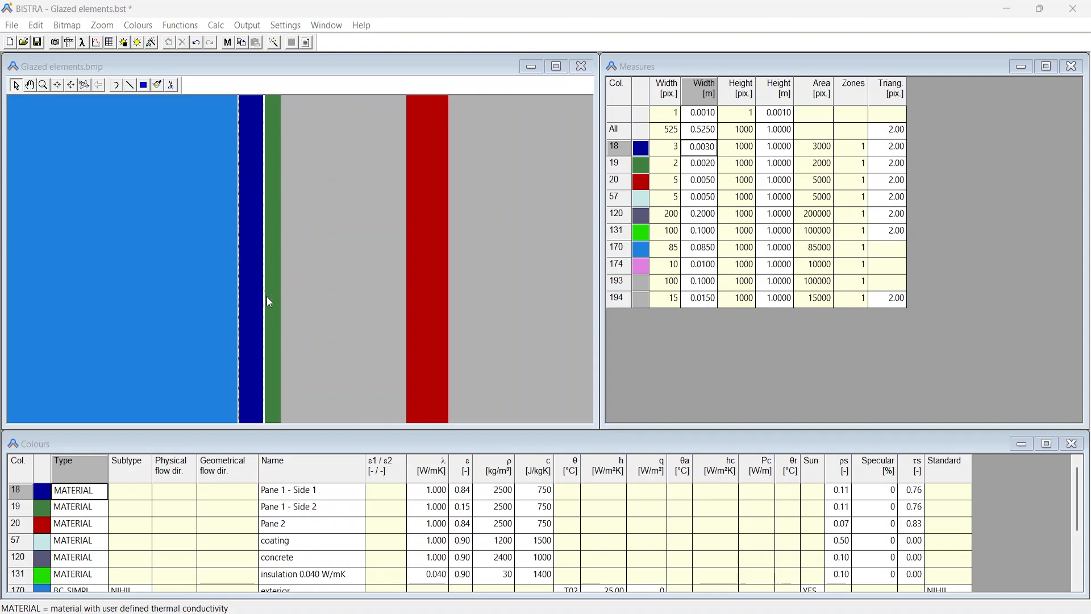
scroll(203, 306, "down", 2)
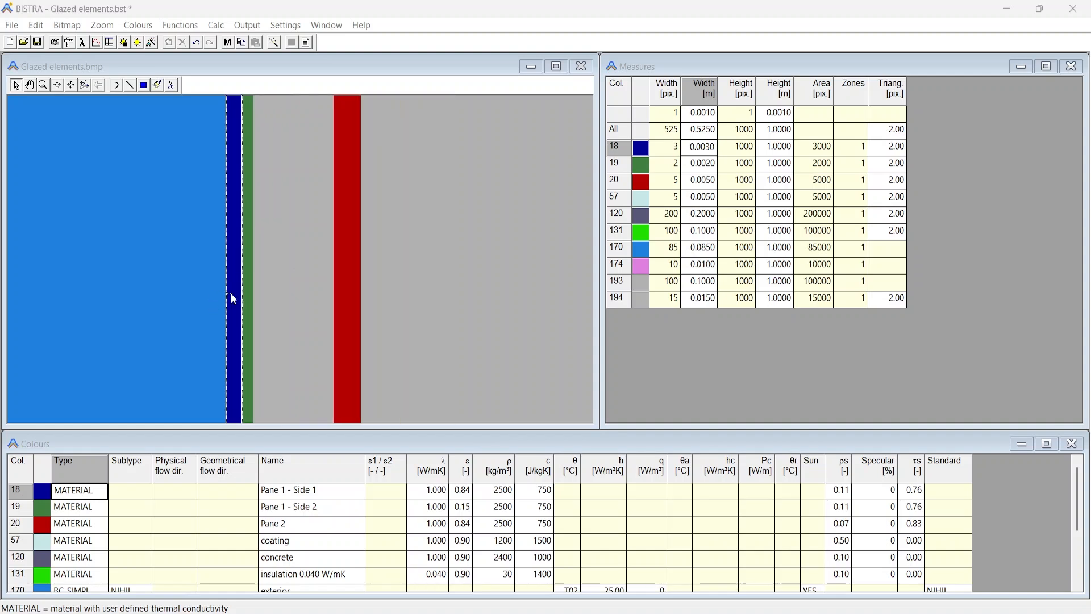
scroll(246, 292, "down", 2)
scroll(253, 247, "down", 1)
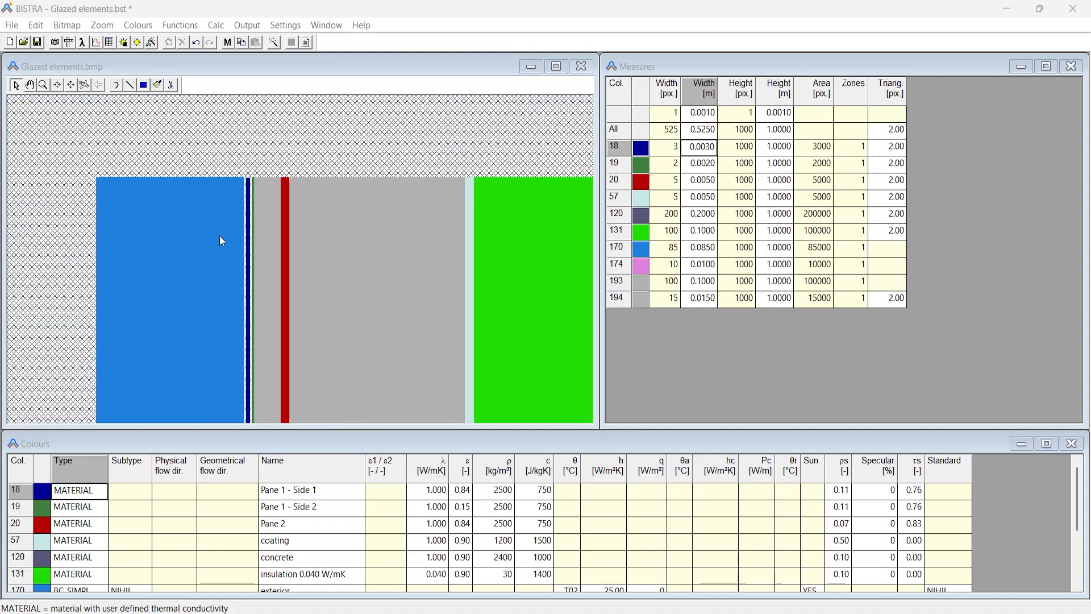
scroll(248, 233, "up", 3)
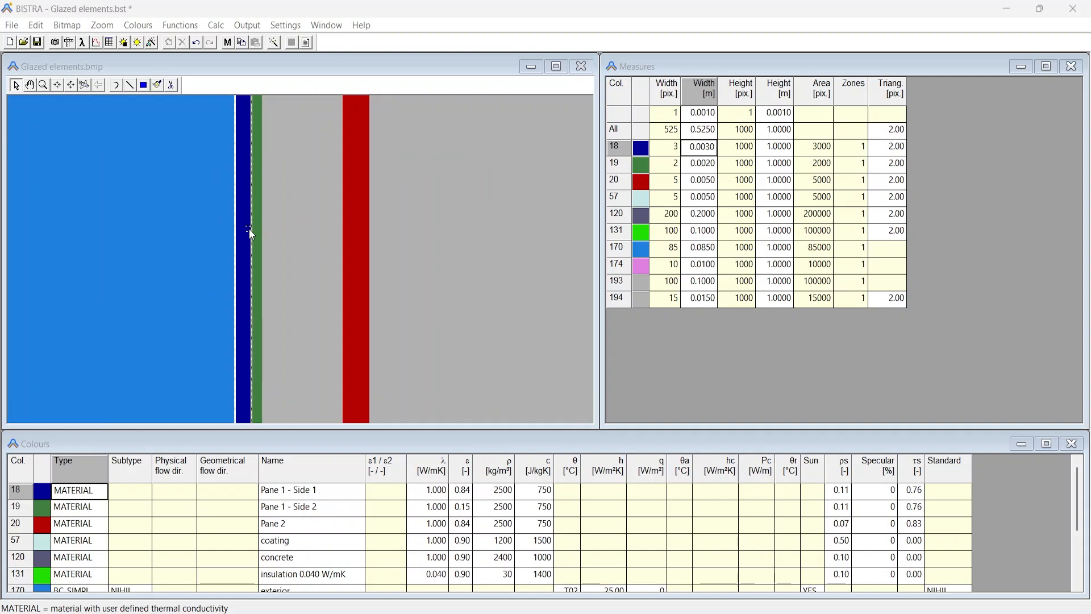
scroll(252, 233, "down", 2)
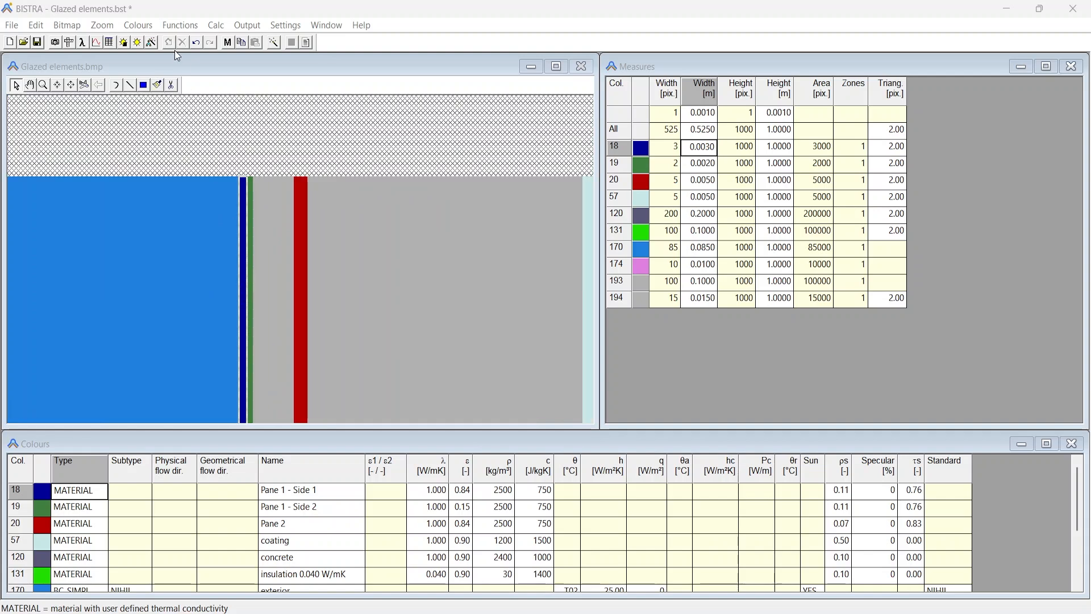
Step: List all colours and select the unused yellow colour 7 as the drawing colour
left_click(149, 26)
left_click(156, 41)
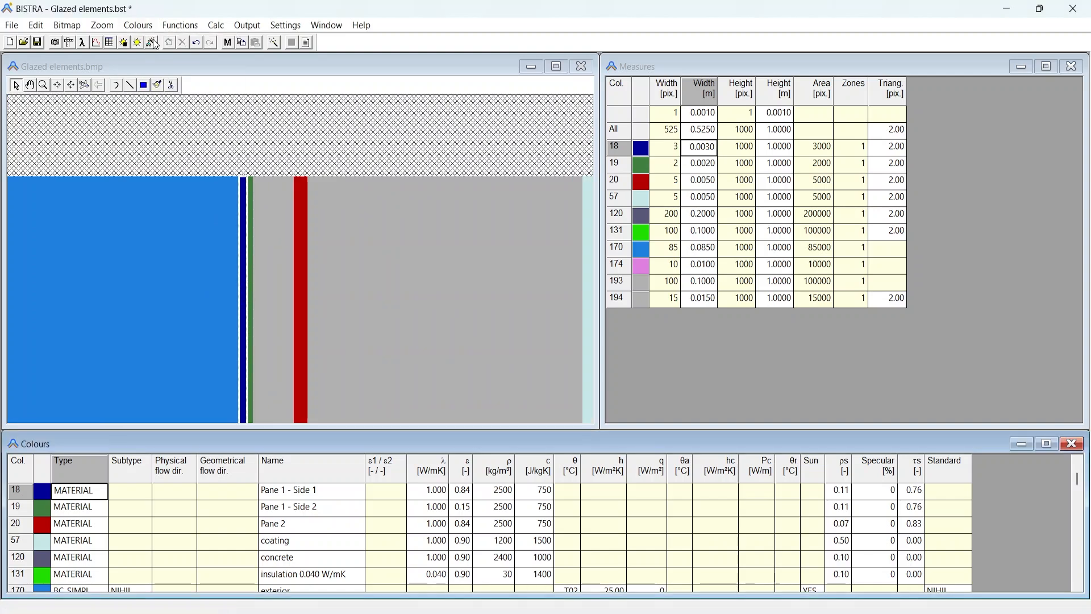
scroll(60, 503, "up", 3)
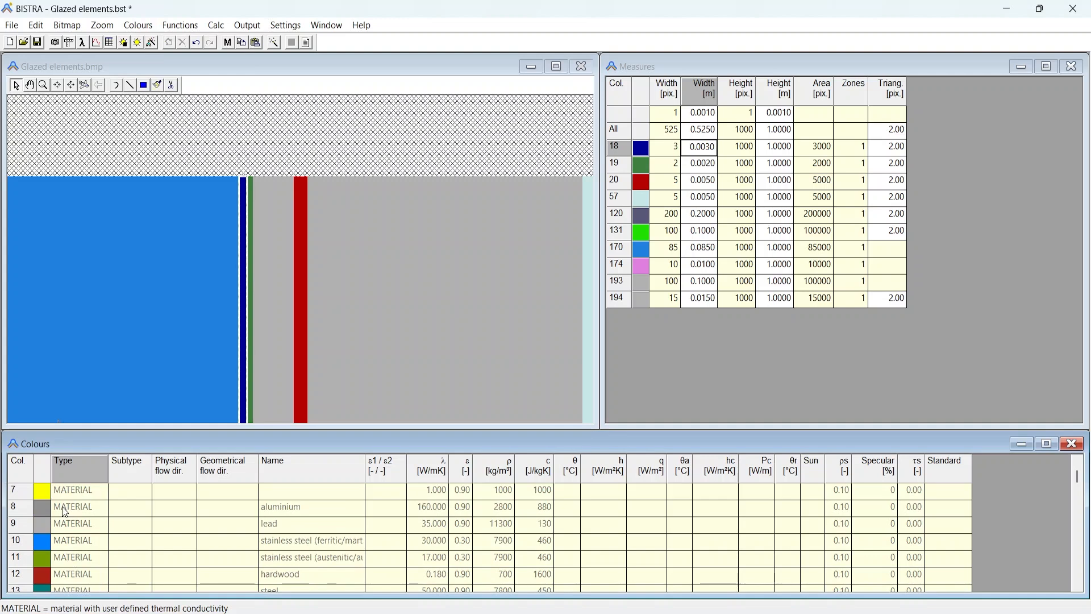
left_click(71, 509)
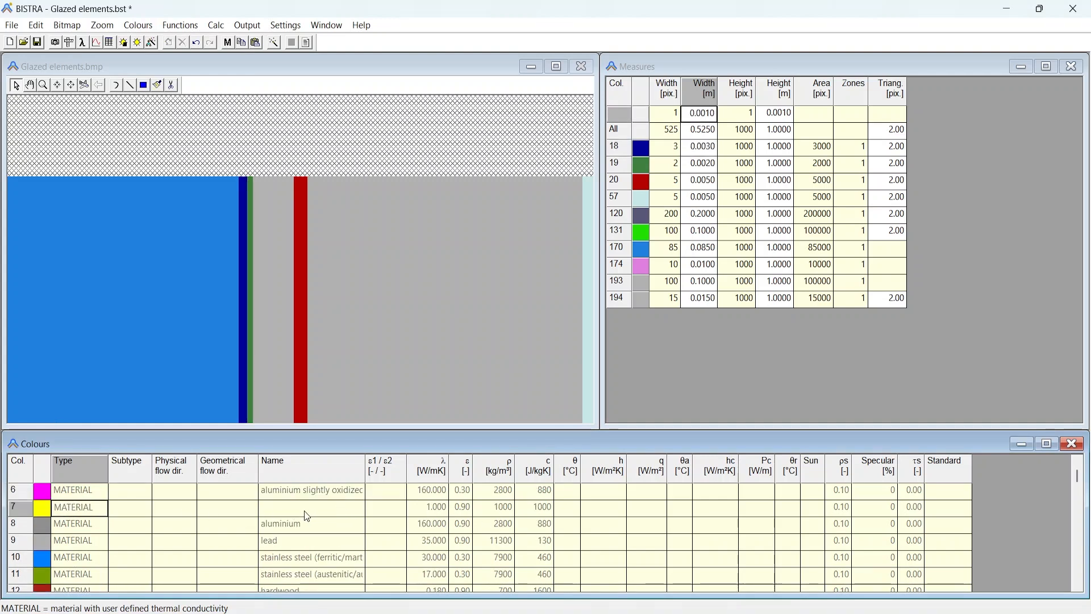
Step: Draw a one-pixel-wide vertical layer in colour 7 over the full height, inside colour 18 along its boundary with colour 19
left_click(116, 85)
scroll(244, 183, "up", 9)
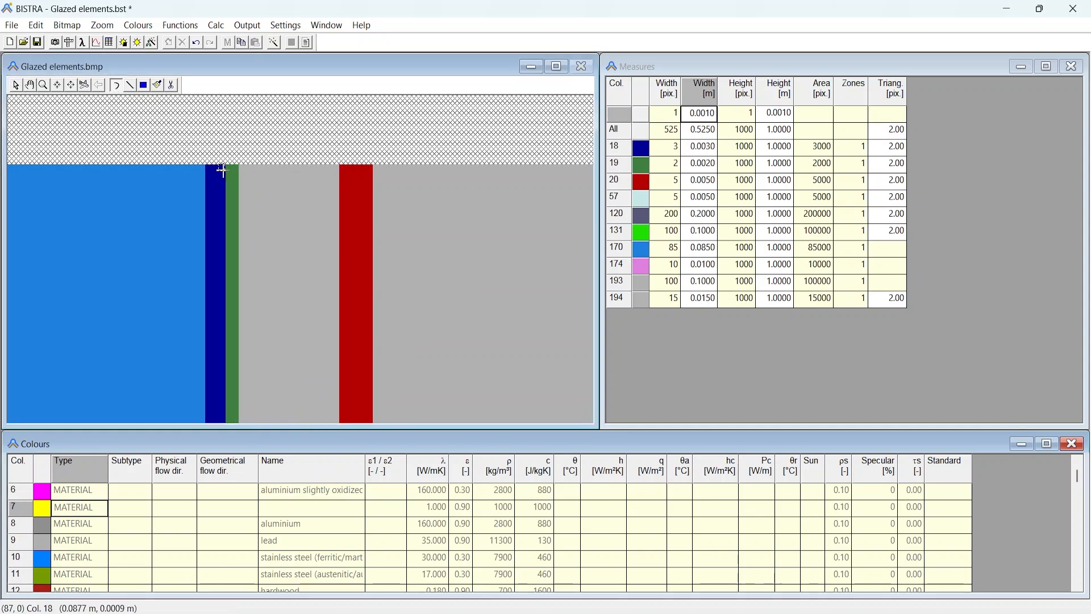
left_click(221, 165)
scroll(226, 175, "down", 4)
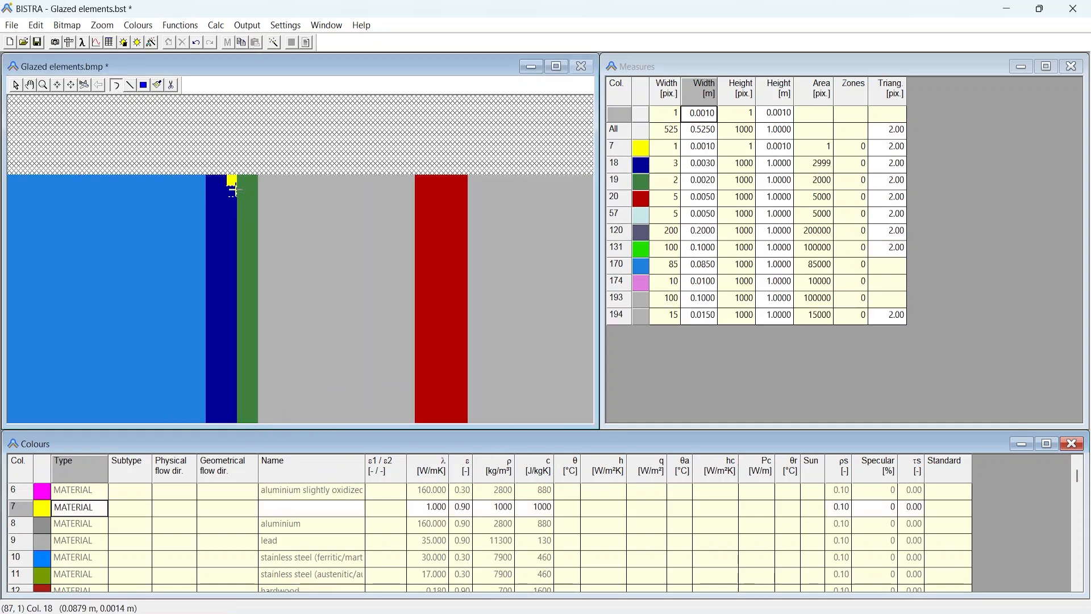
scroll(253, 386, "up", 1)
left_click(252, 387)
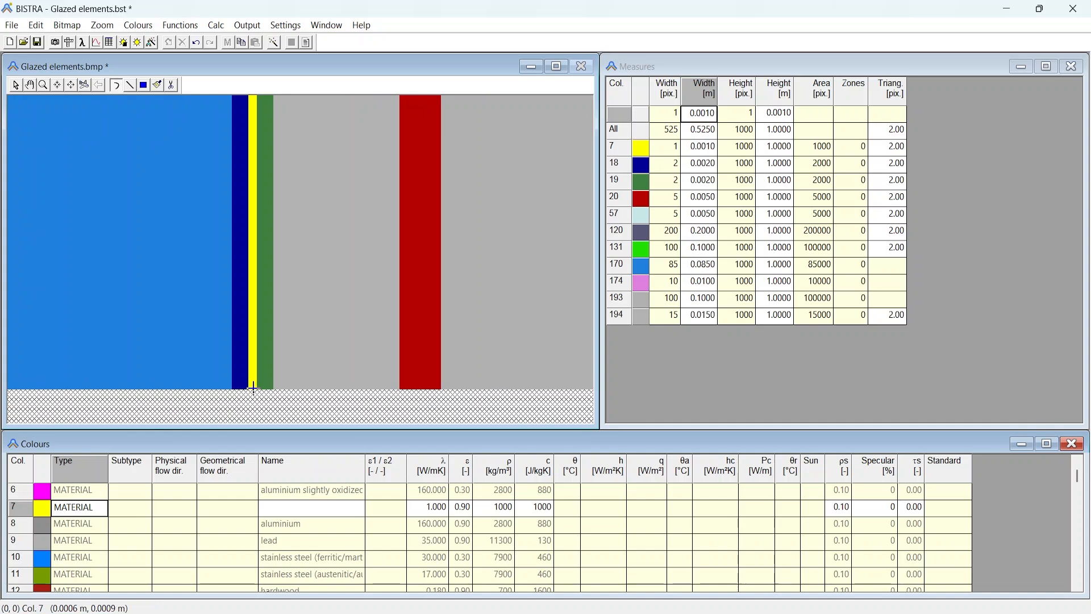
Step: Limit the colour list to the colours present in the bitmap
scroll(253, 387, "down", 1)
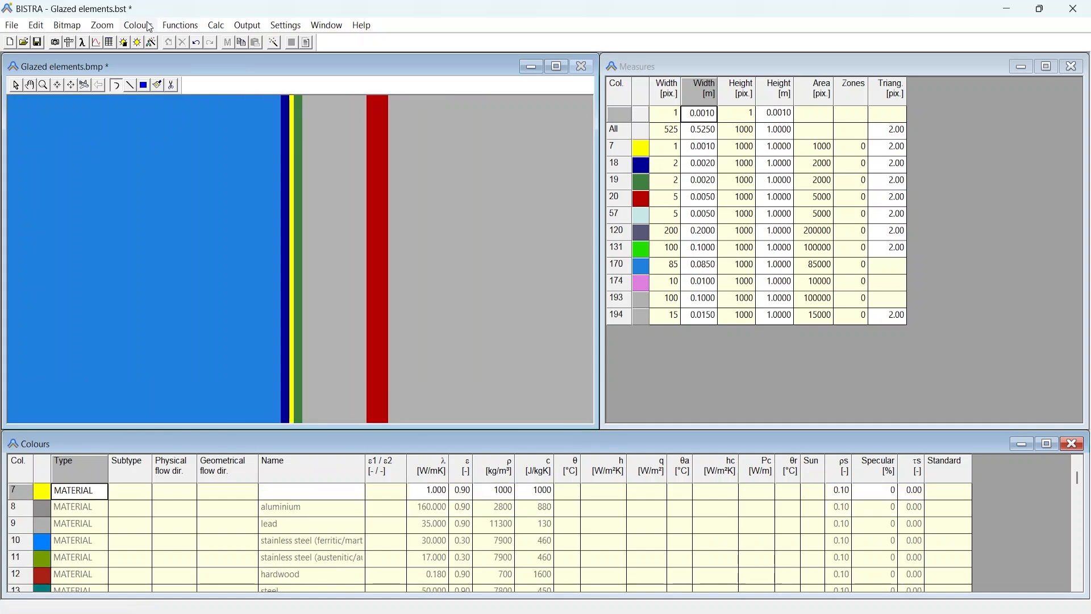
left_click(138, 25)
left_click(165, 73)
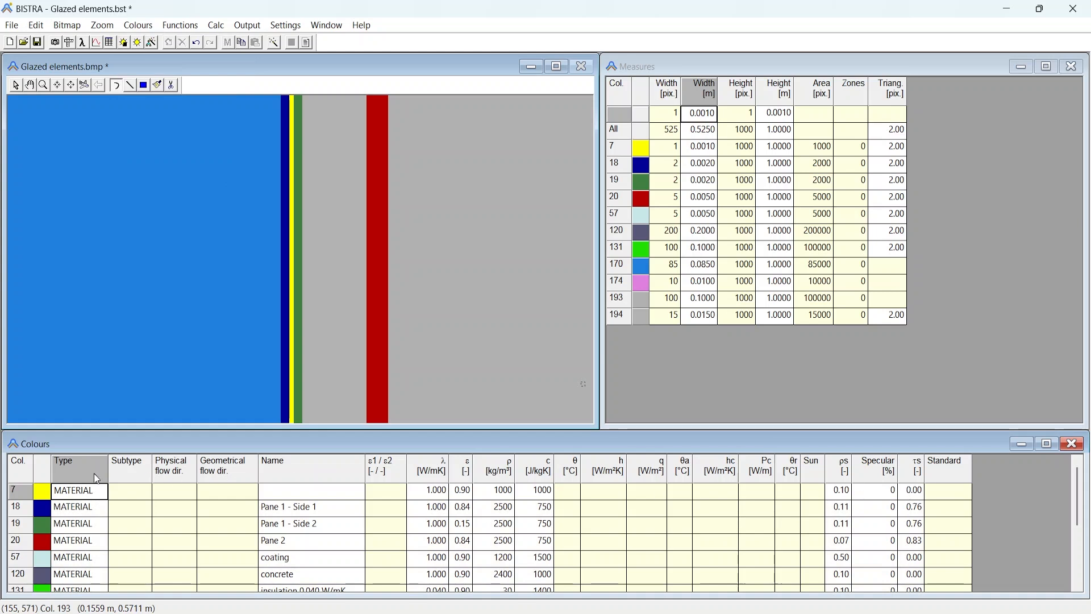
Step: Copy the properties of colour 18 onto colour 7, overwriting them, and name colour 7 PVB
left_click(68, 507)
left_click(138, 25)
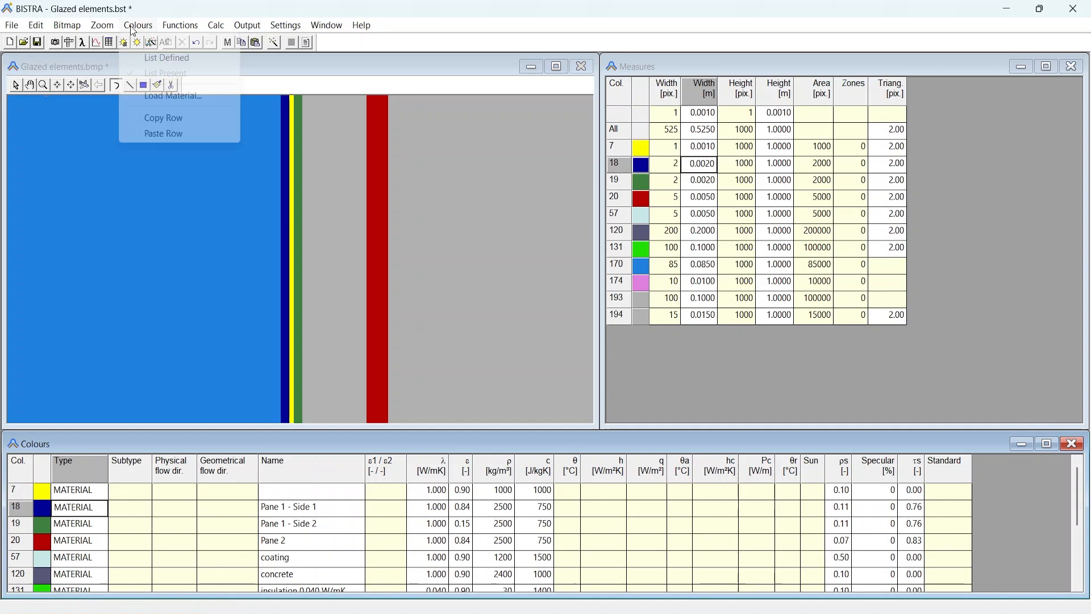
left_click(162, 120)
left_click(75, 495)
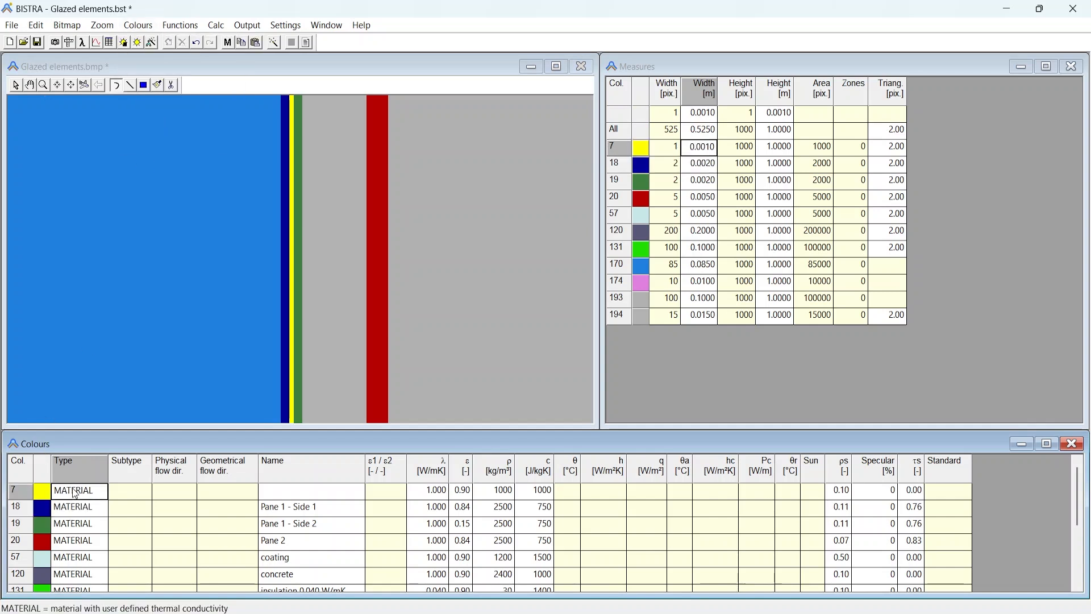
left_click(139, 26)
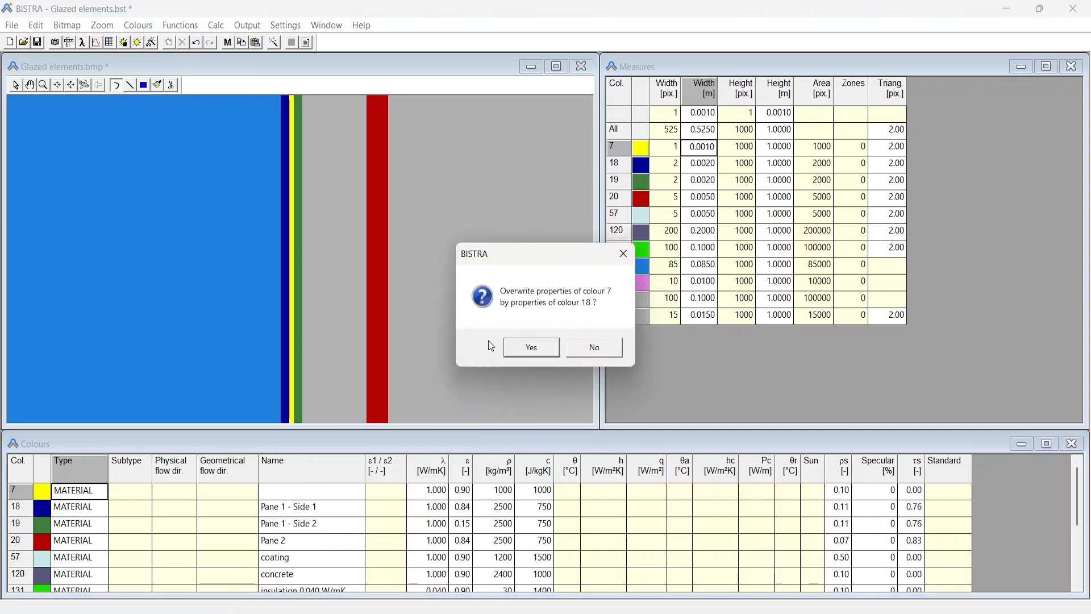
left_click(532, 347)
key("Caps_Lock")
type("PVB")
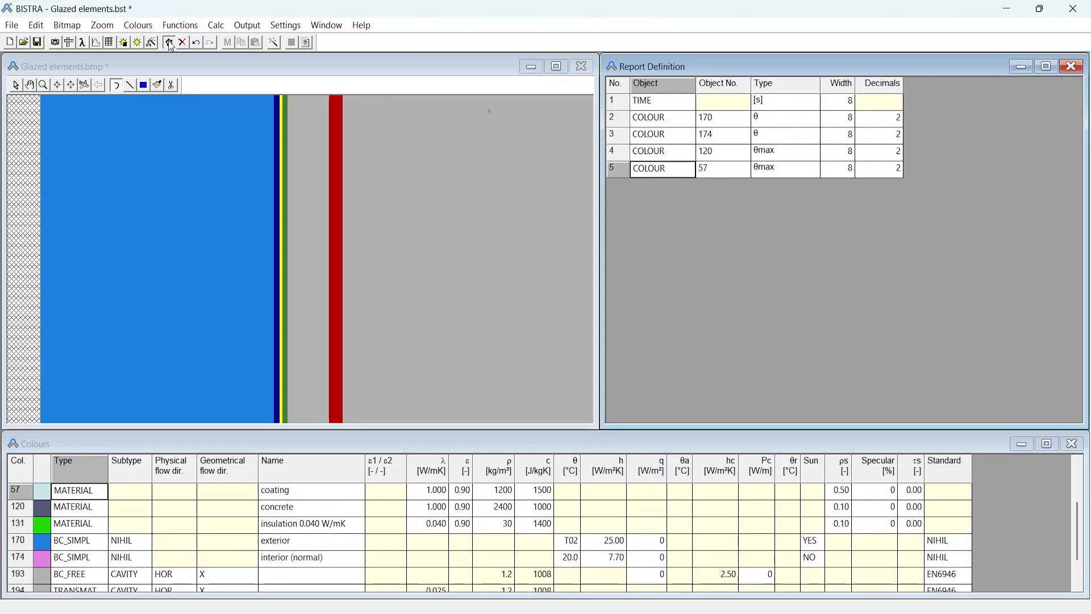
Step: Add a report definition row for colour 7 that outputs its maximum temperature θmax
left_click(169, 42)
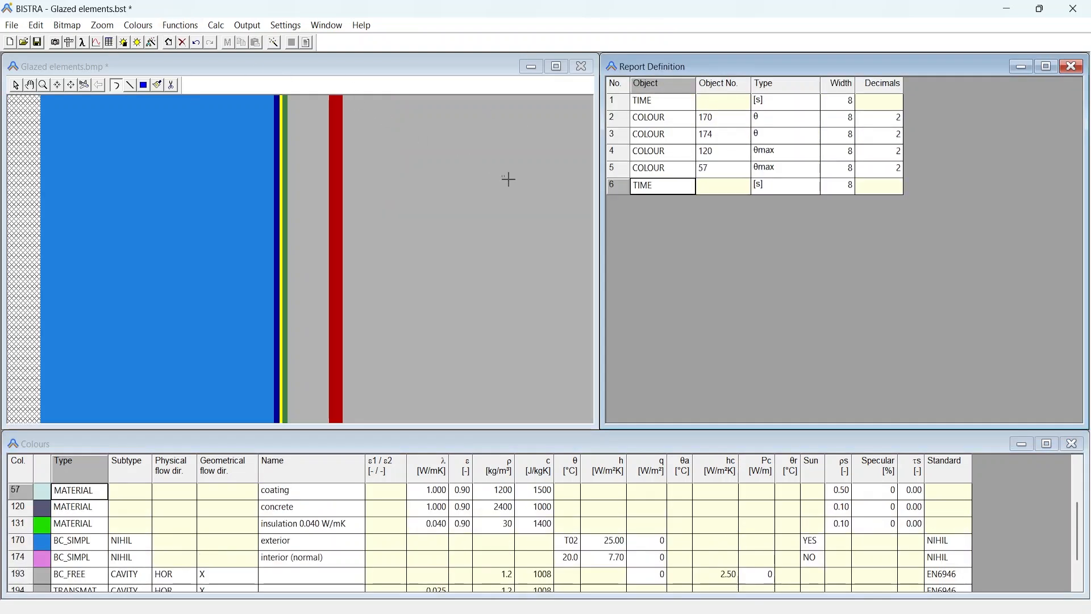
double_click(649, 182)
double_click(656, 184)
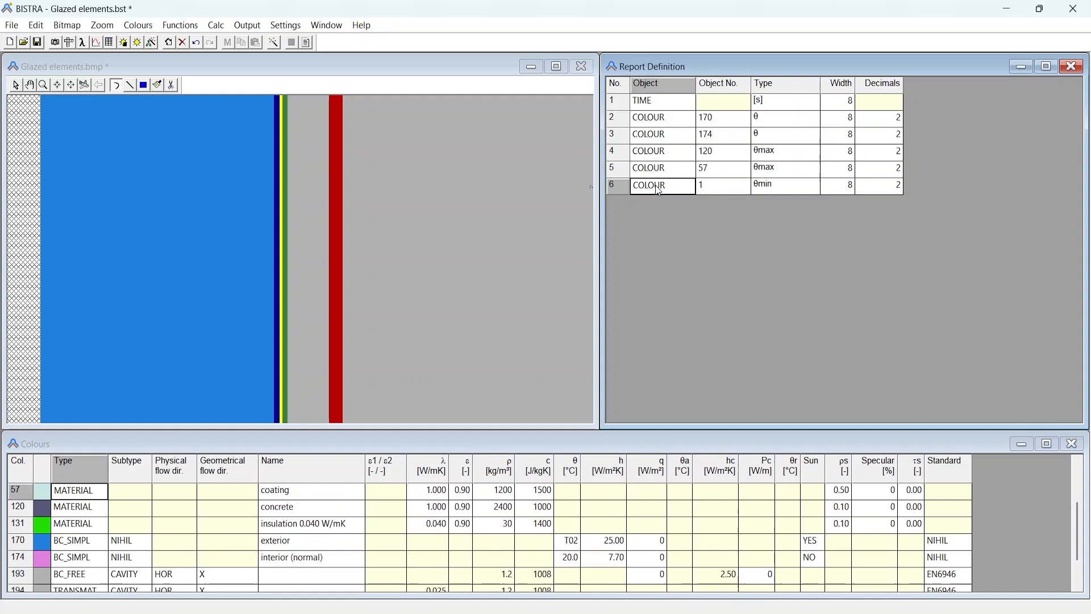
left_click(732, 193)
type("7")
double_click(773, 185)
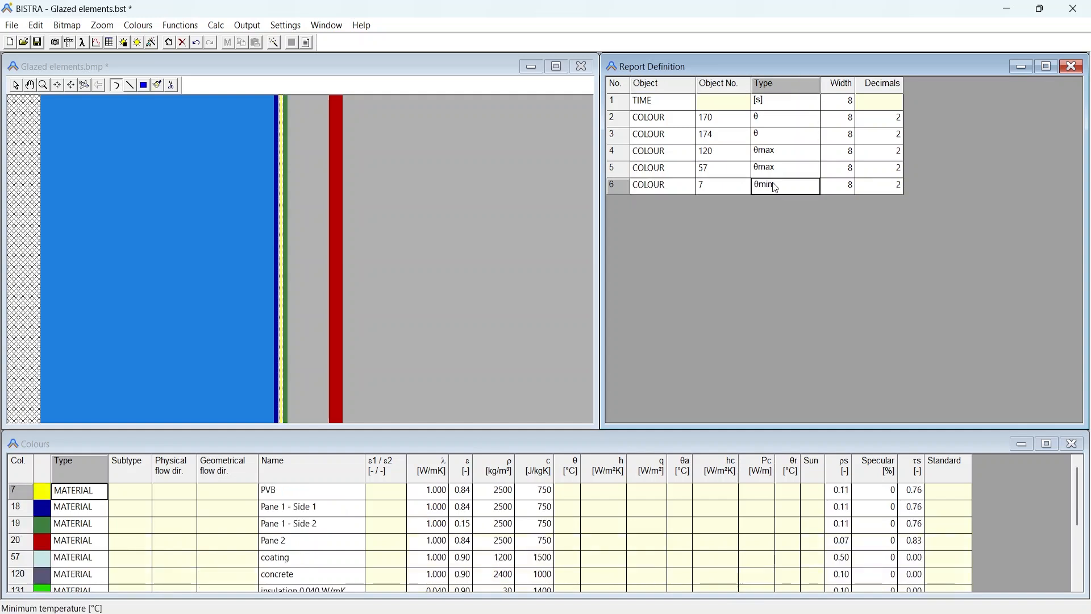
left_click(777, 237)
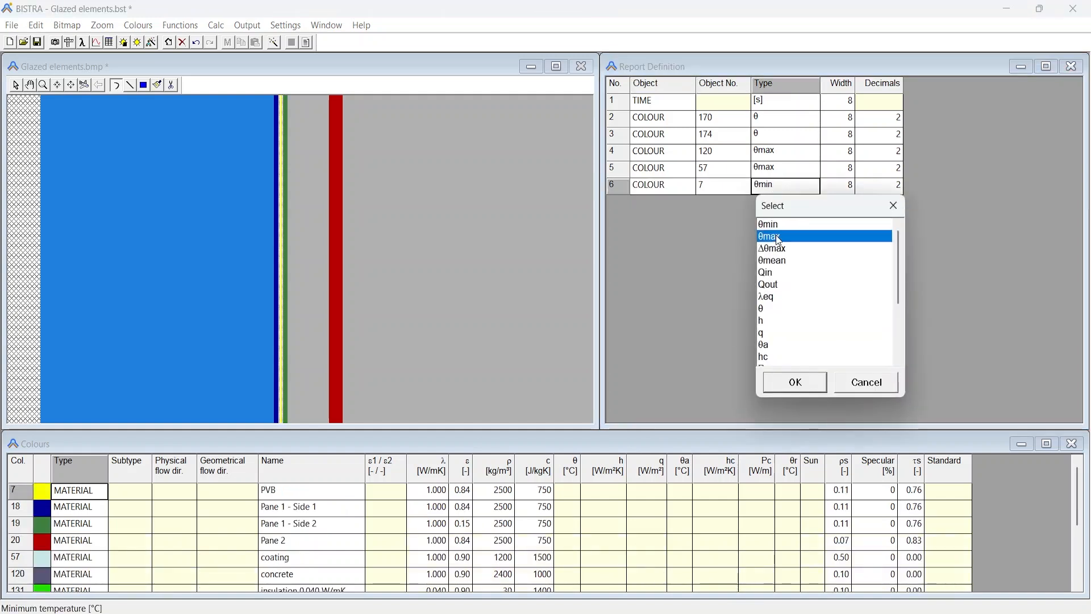
left_click(796, 381)
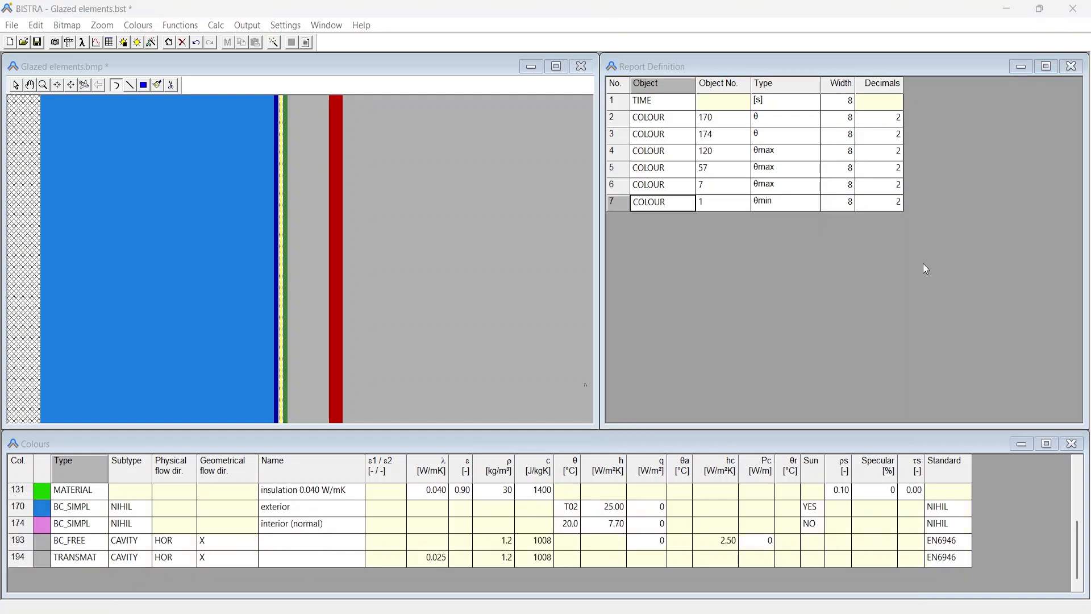
Step: Define report row 7 to output the boundary condition air temperature θa of colour 193
left_click(715, 204)
type("193")
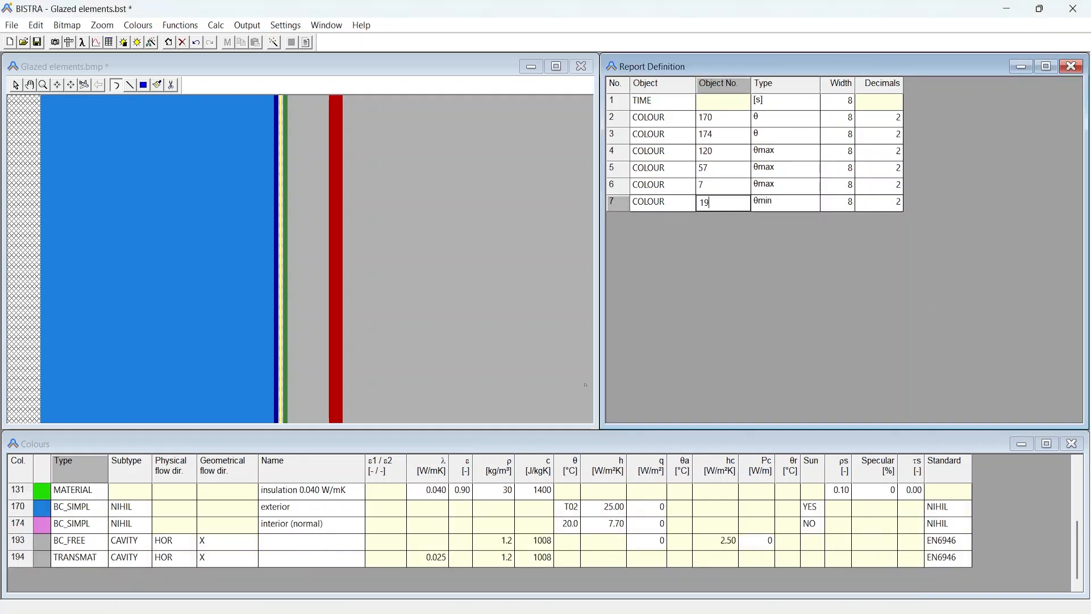
left_click(797, 200)
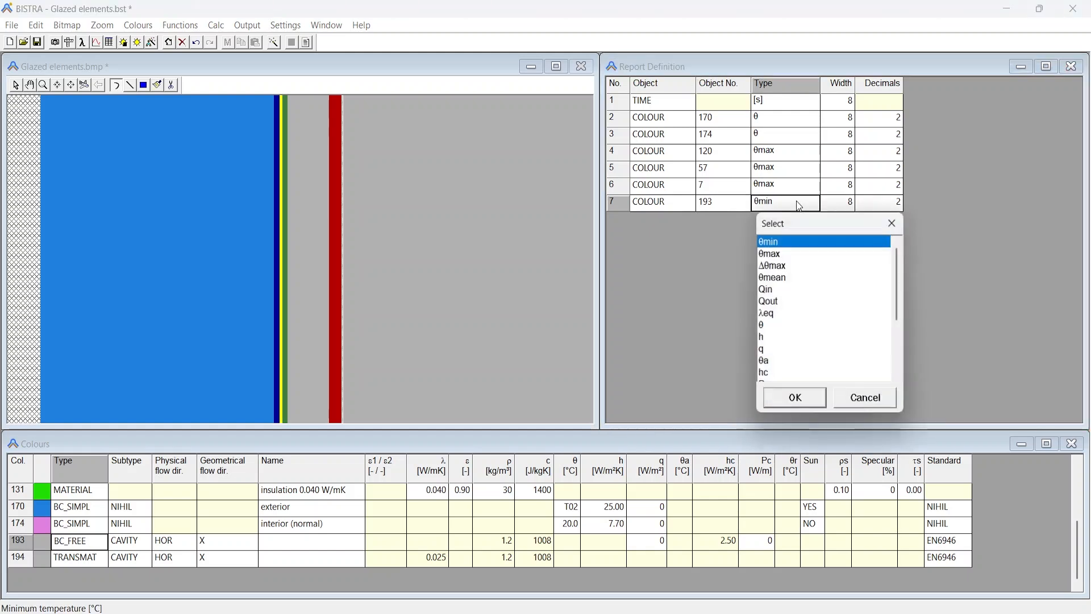
scroll(796, 303, "down", 5)
scroll(788, 294, "down", 2)
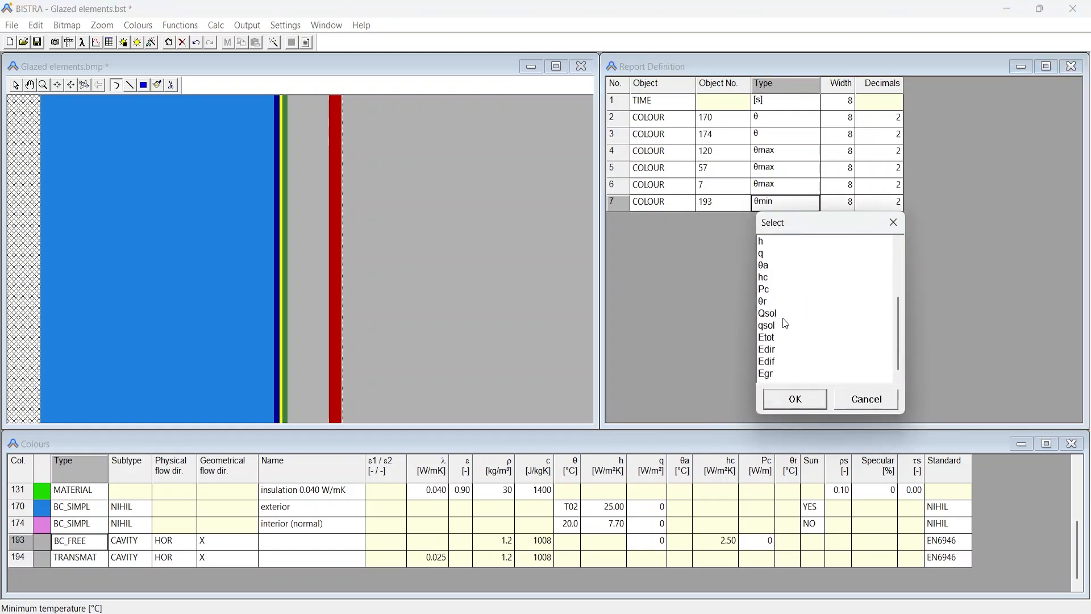
left_click(776, 265)
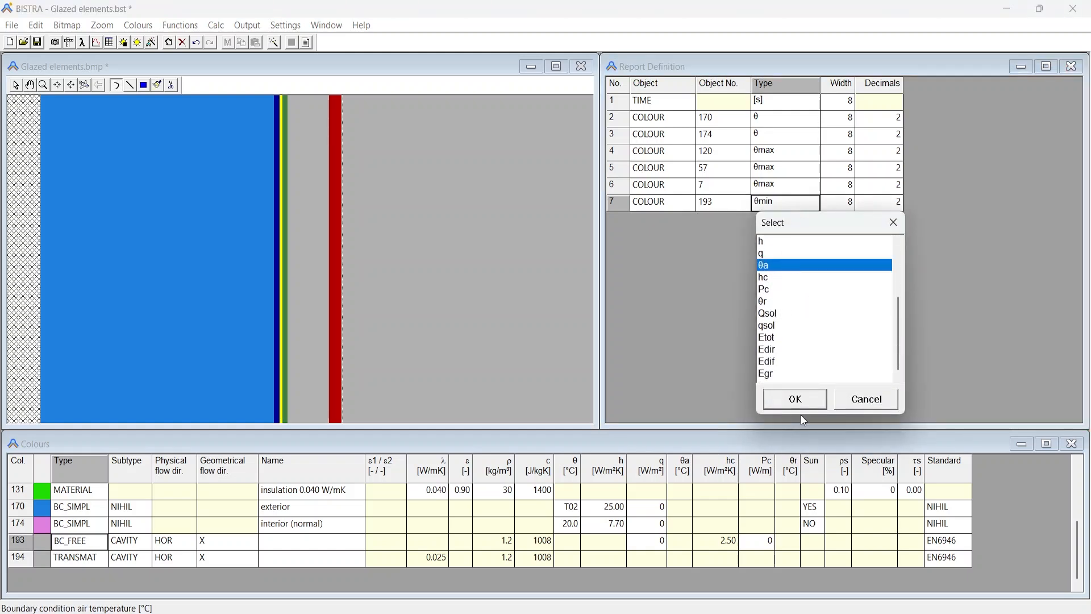
left_click(797, 398)
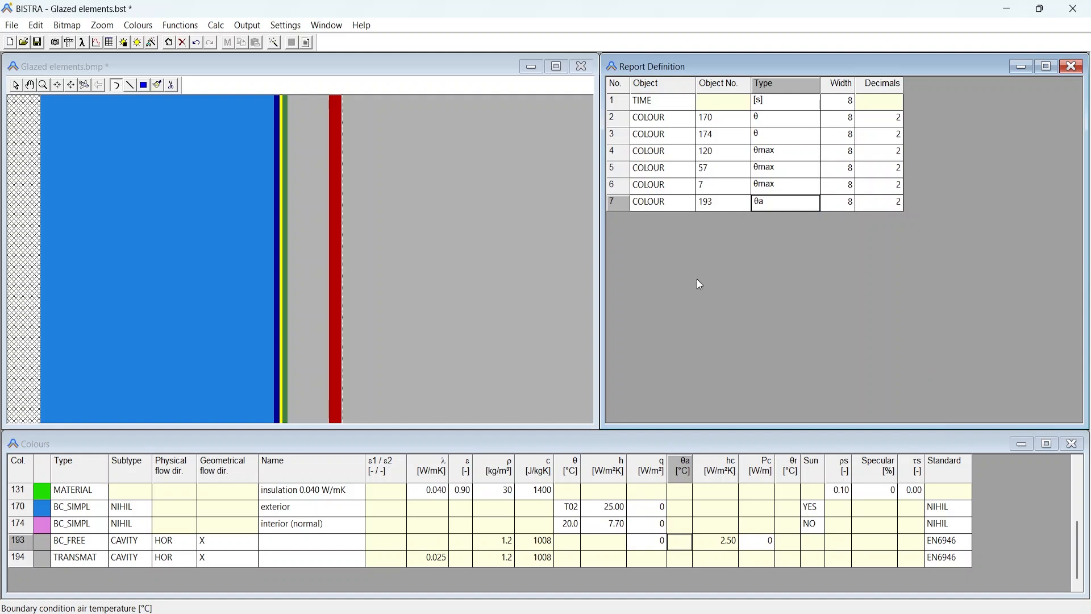
Step: Run the calculation and examine the report output for the PVB maximum temperature and colour 193 air temperature over time
left_click(275, 43)
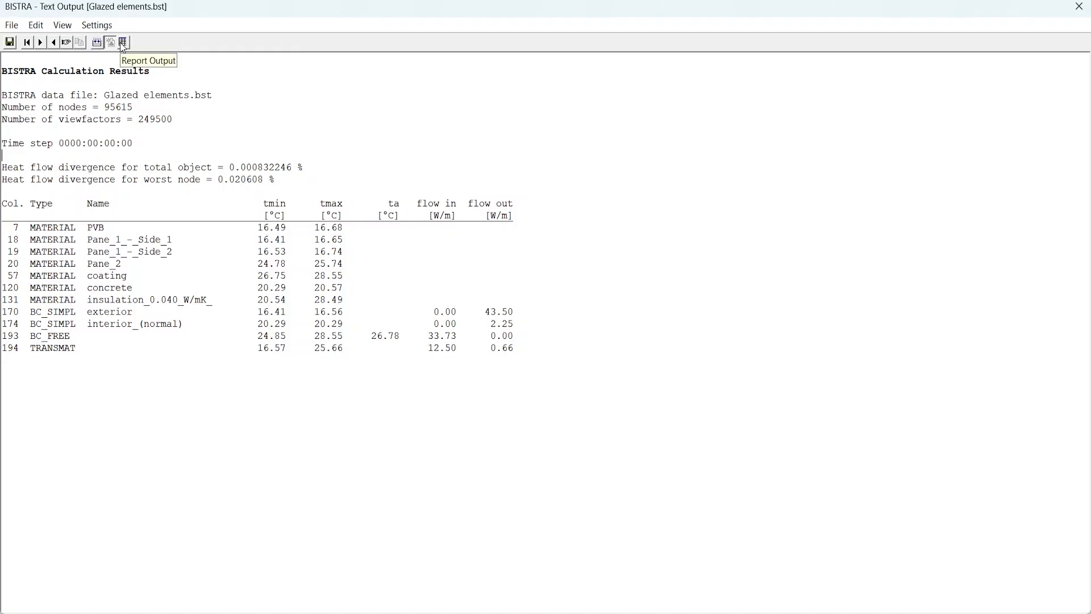
left_click(123, 43)
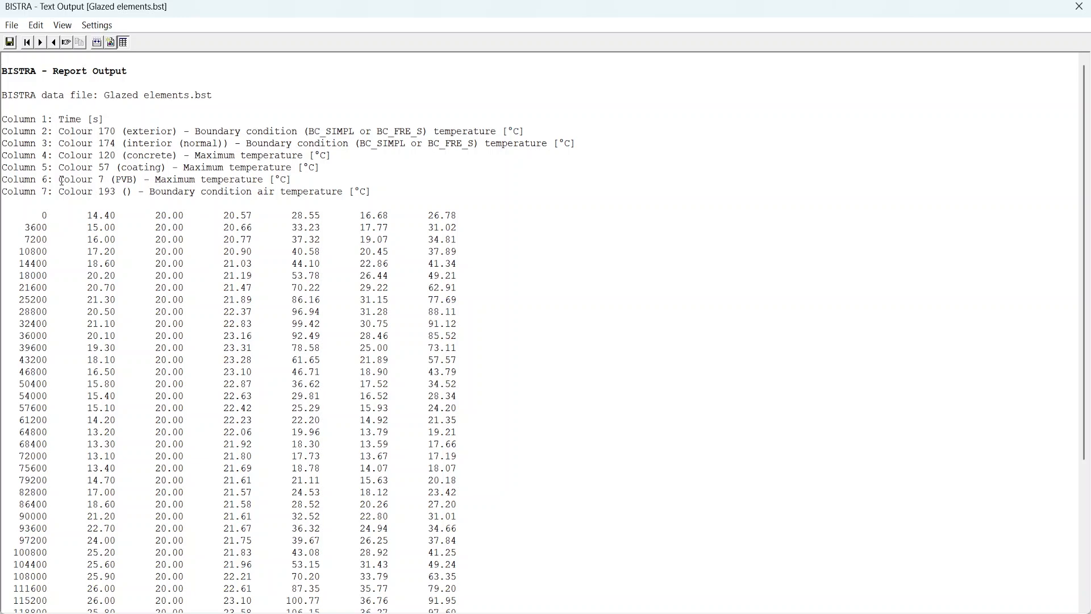
left_click_drag(62, 181, 290, 183)
left_click_drag(65, 192, 341, 194)
left_click_drag(3, 215, 446, 229)
left_click(437, 216)
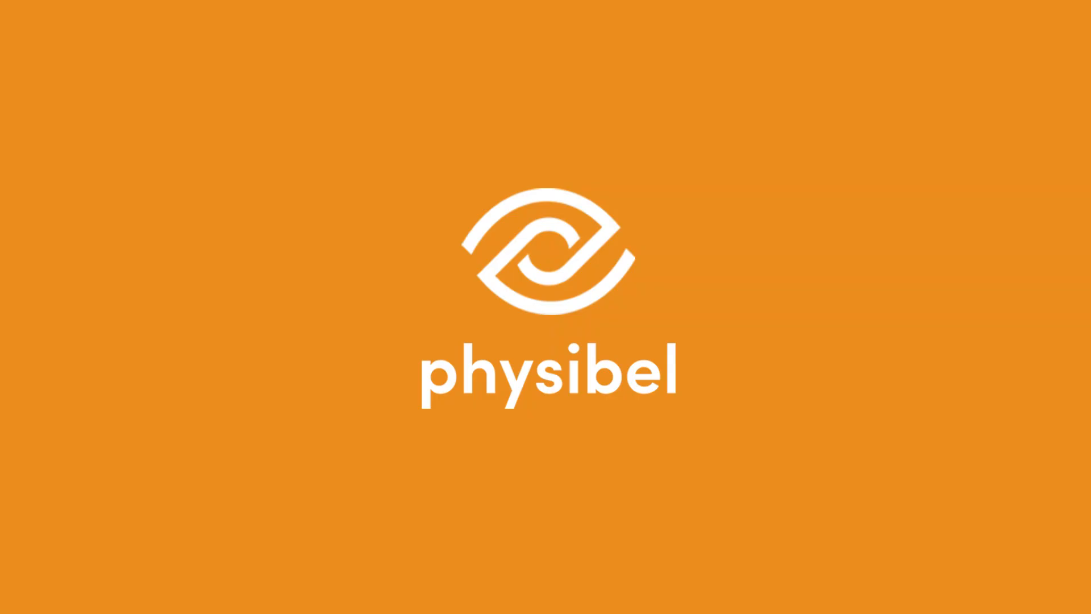